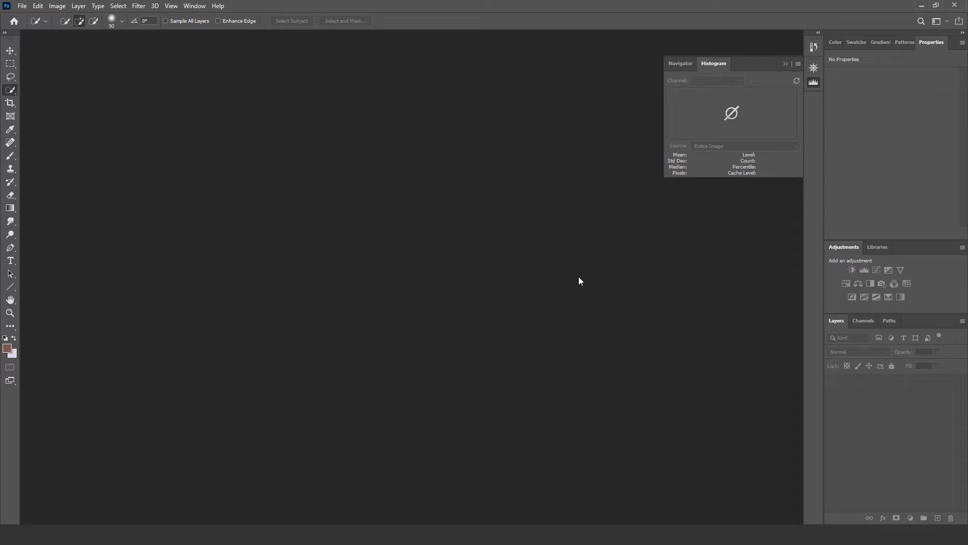
- Clear away the Images and PDF folder windows, then start File > Automate > PDF Presentation
left_click(921, 6)
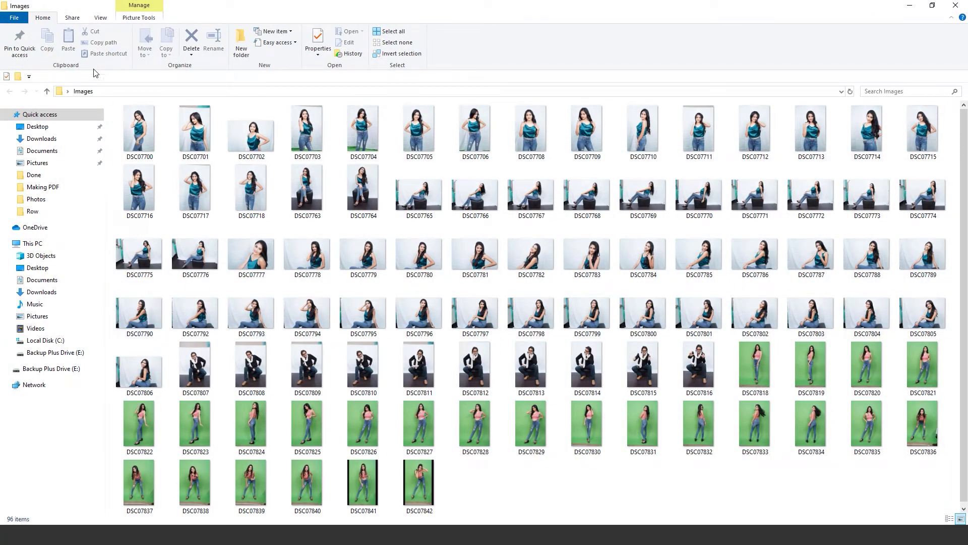
left_click(963, 4)
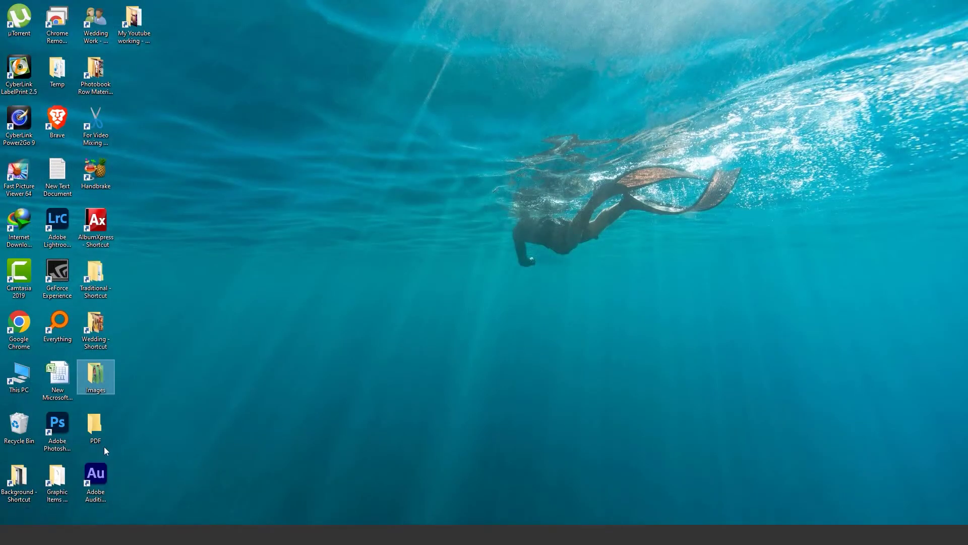
double_click(99, 423)
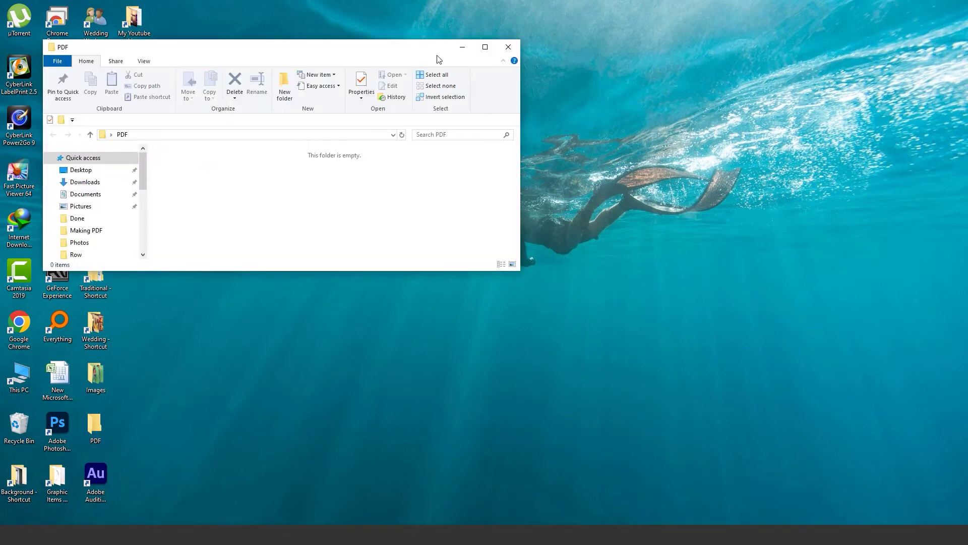
left_click(488, 44)
left_click(956, 5)
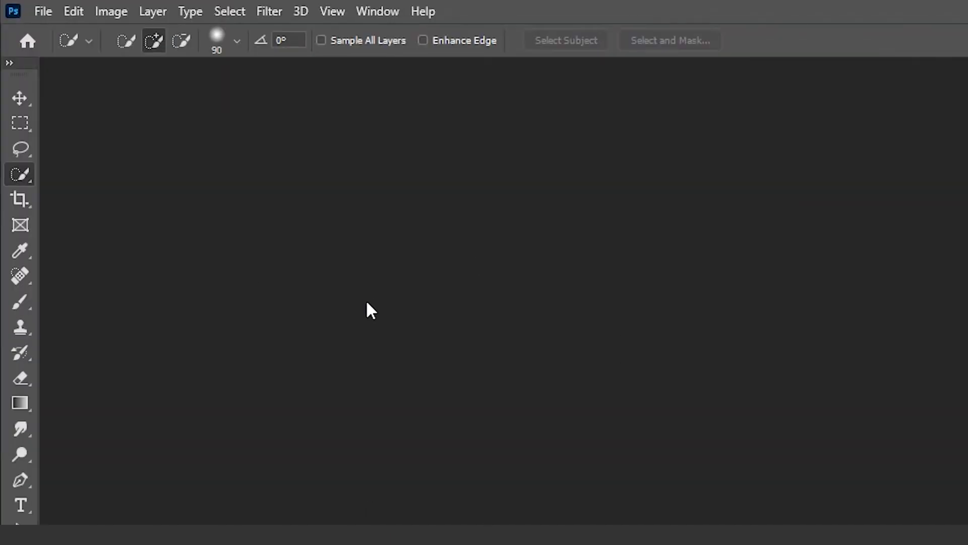
left_click(42, 10)
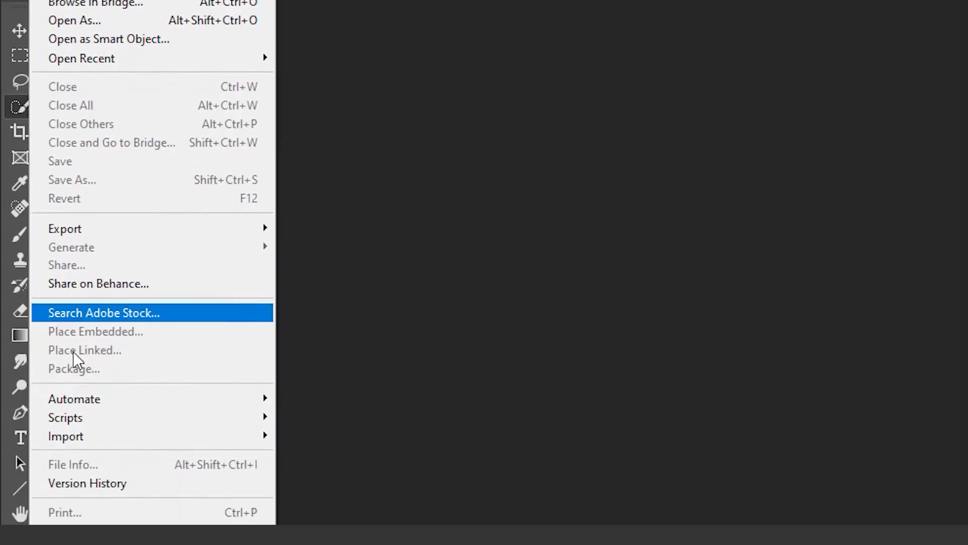
mouse_move(74, 256)
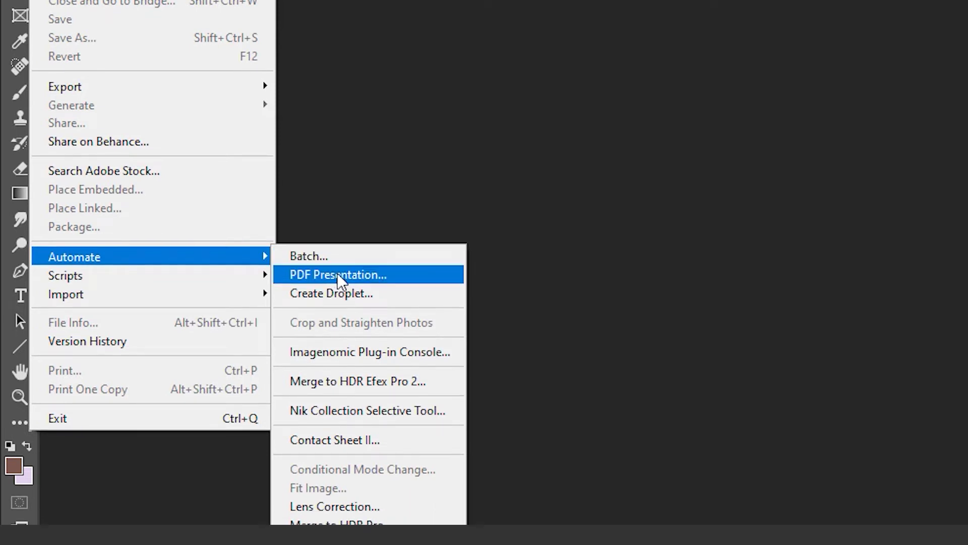
left_click(351, 277)
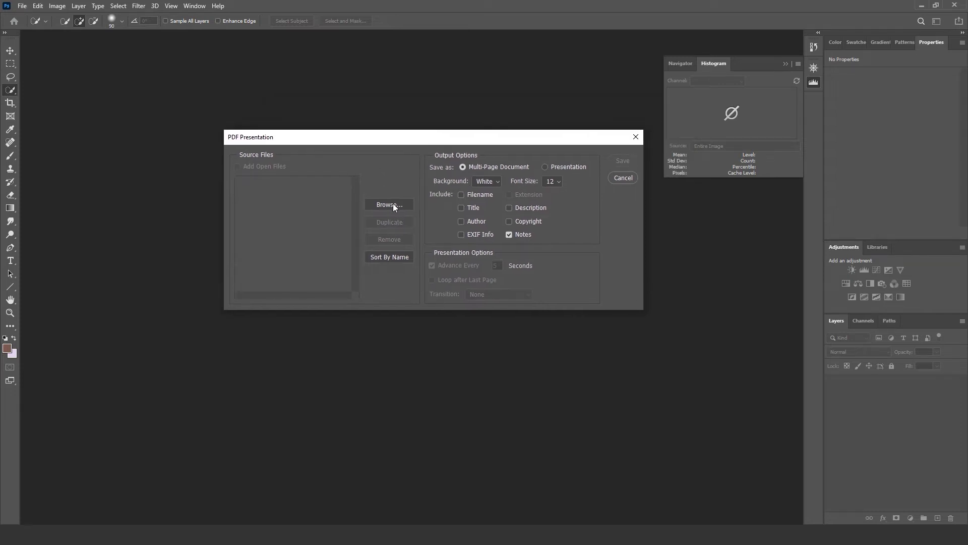
- Add every photo from Desktop > Images, starting with DSC07700.JPG, to the source list
left_click(393, 205)
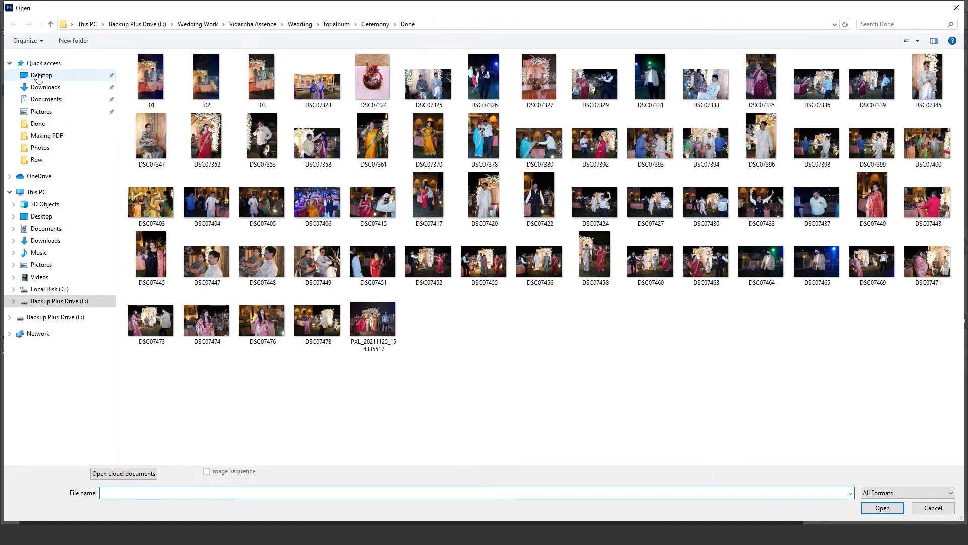
left_click(41, 76)
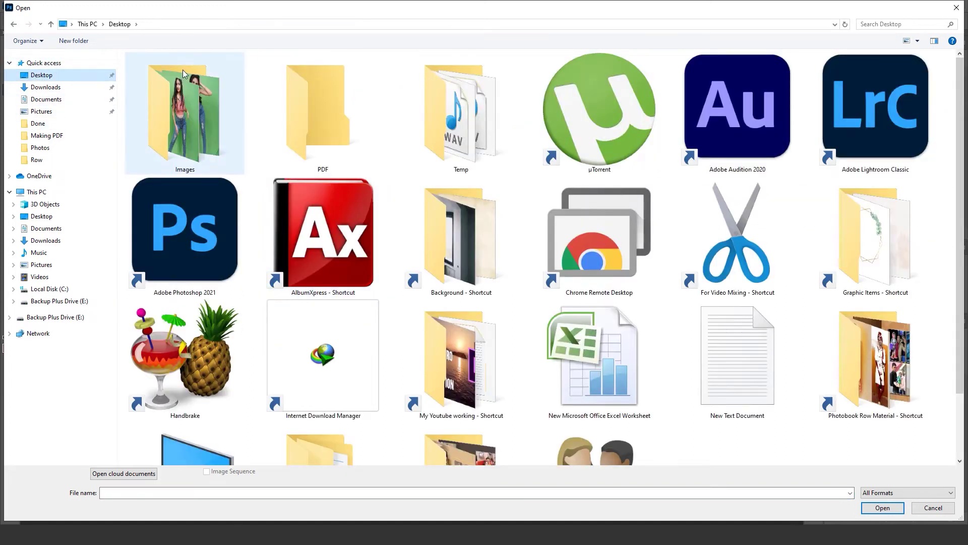
double_click(182, 69)
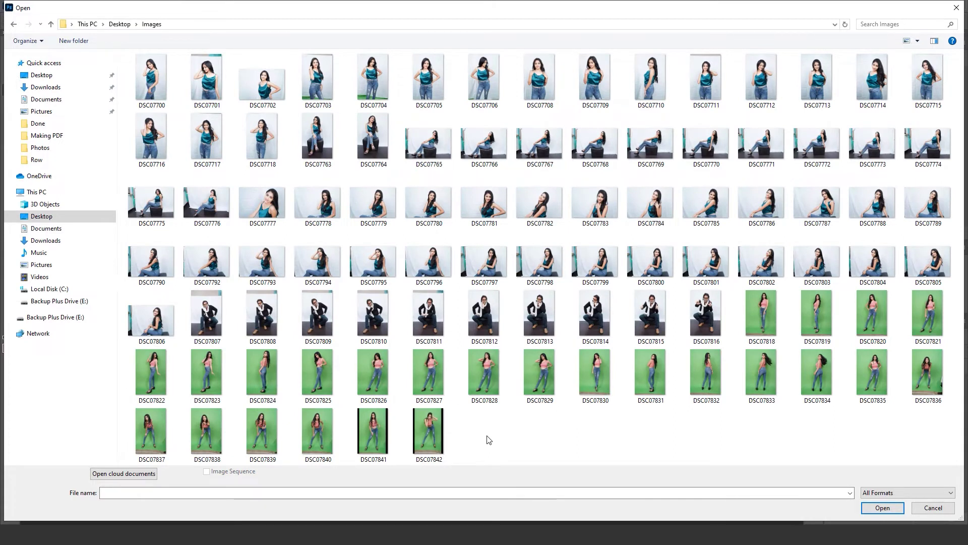
key("ctrl+a")
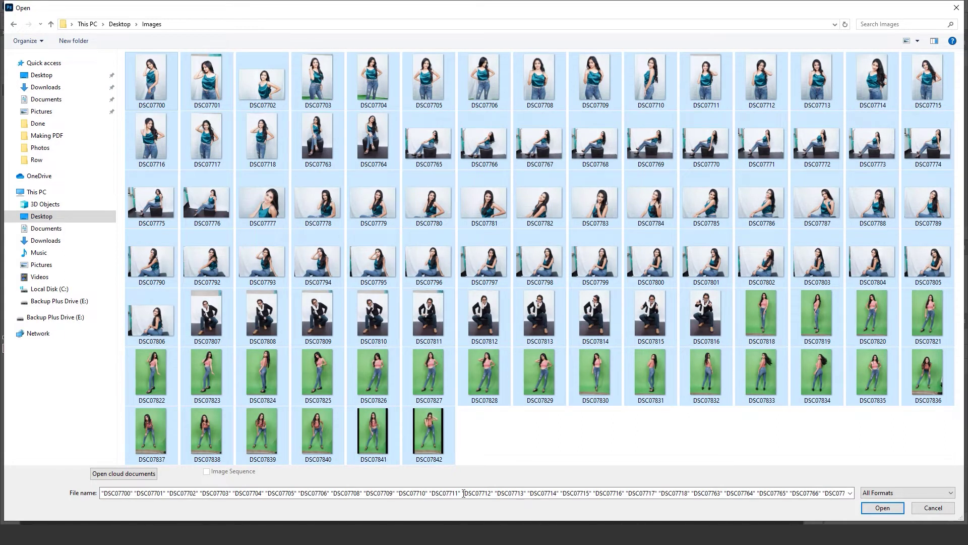
left_click(882, 508)
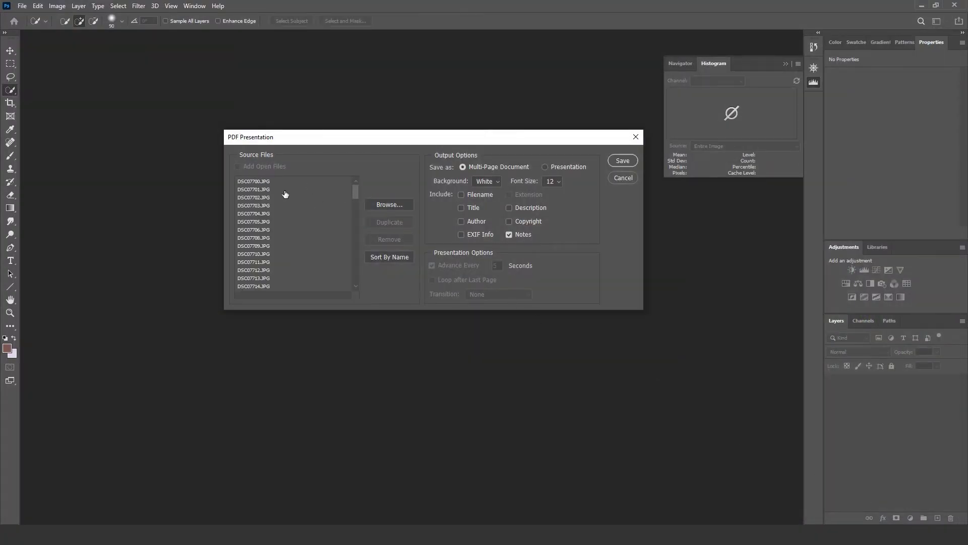
mouse_move(353, 192)
left_mouse_down()
mouse_move(354, 285)
mouse_move(361, 186)
left_mouse_up()
- Name the output file 'photoshoot' and set the Desktop PDF folder as its location
left_click(623, 161)
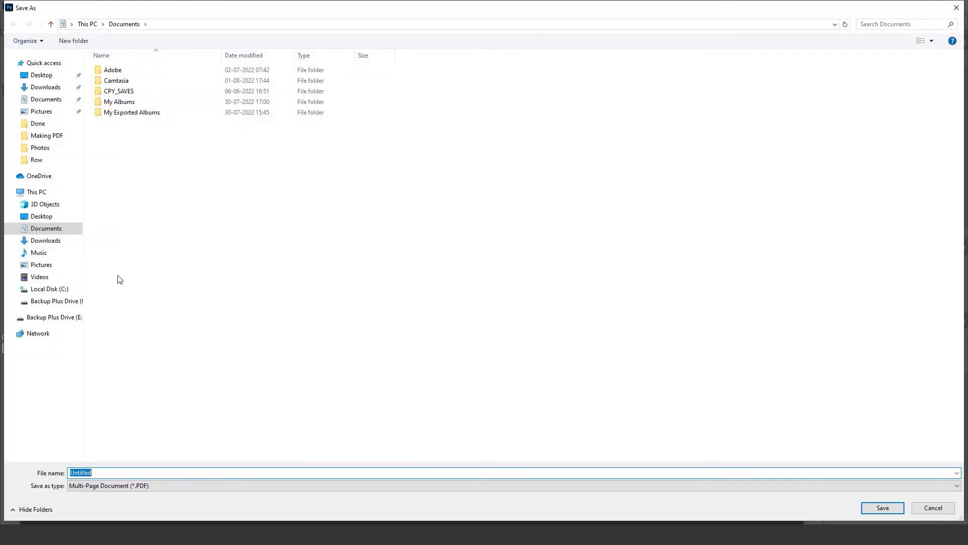
left_click(38, 215)
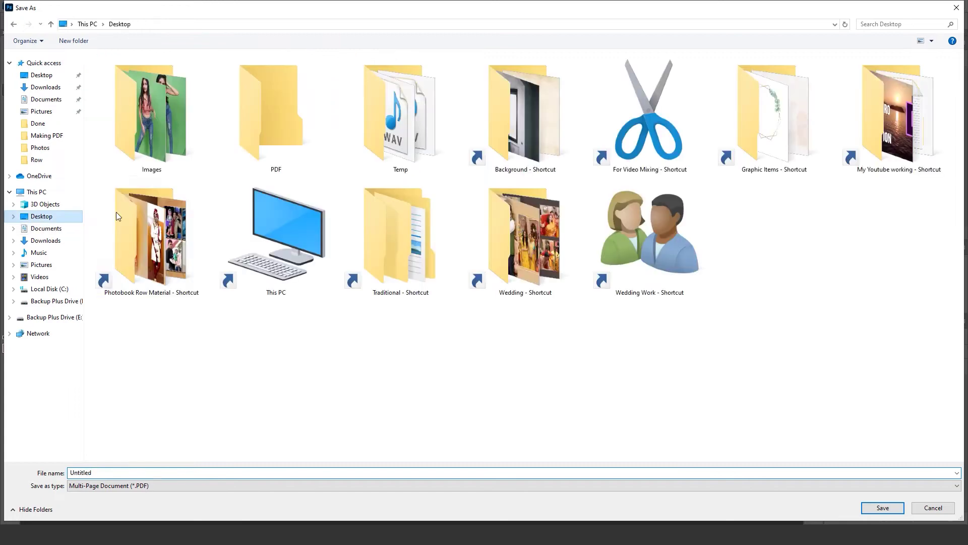
double_click(276, 108)
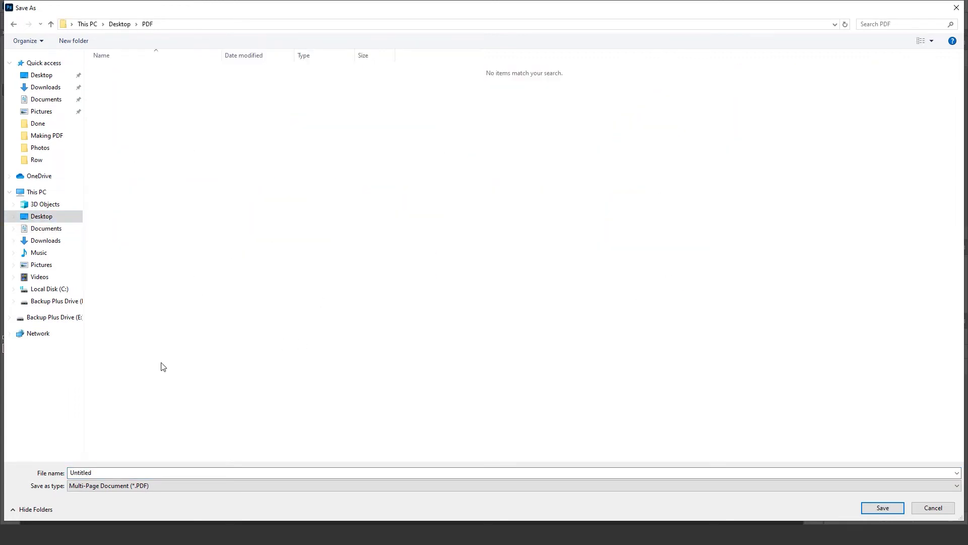
double_click(106, 474)
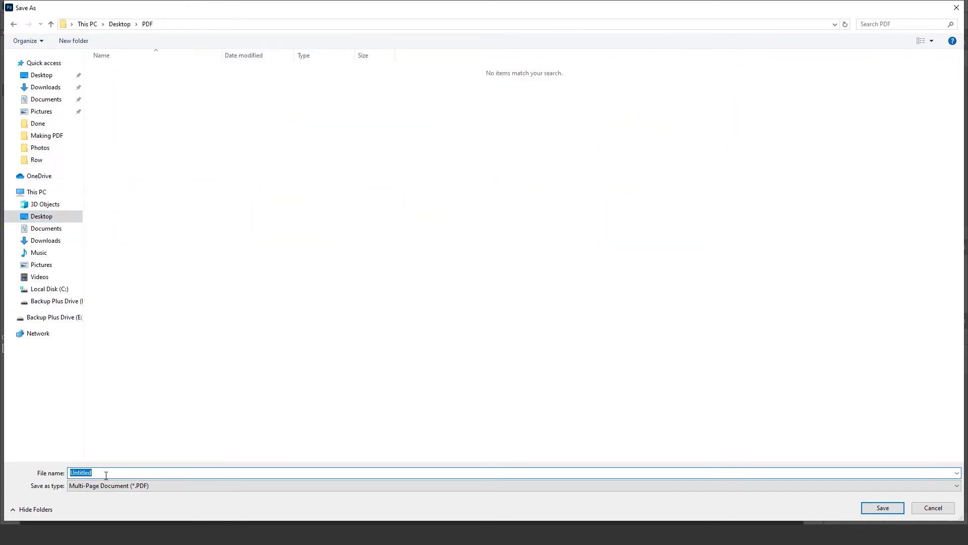
type("phot")
type("os")
type("hoot")
- Confirm the save location, keep the [High Quality Print] (Modified) preset, and check the Standard options
left_click(882, 509)
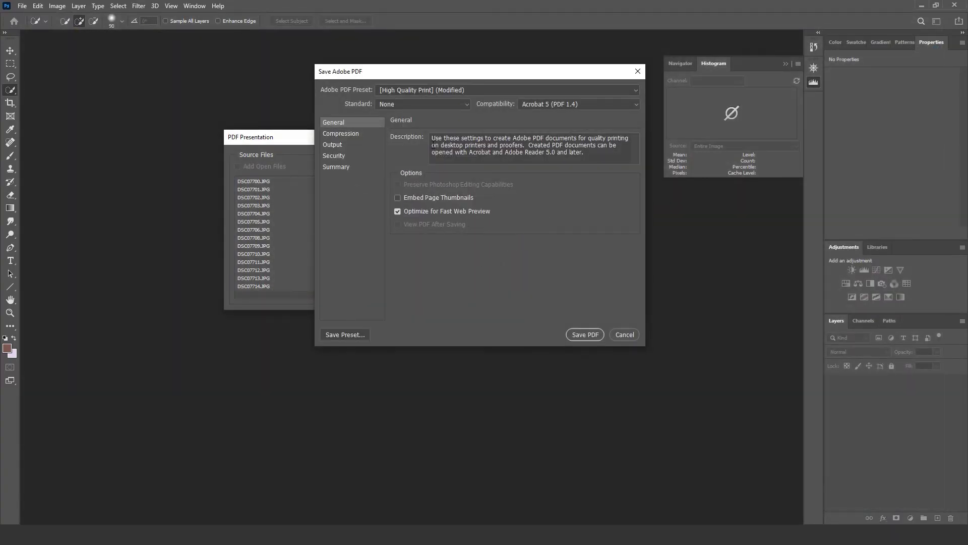
left_click(432, 91)
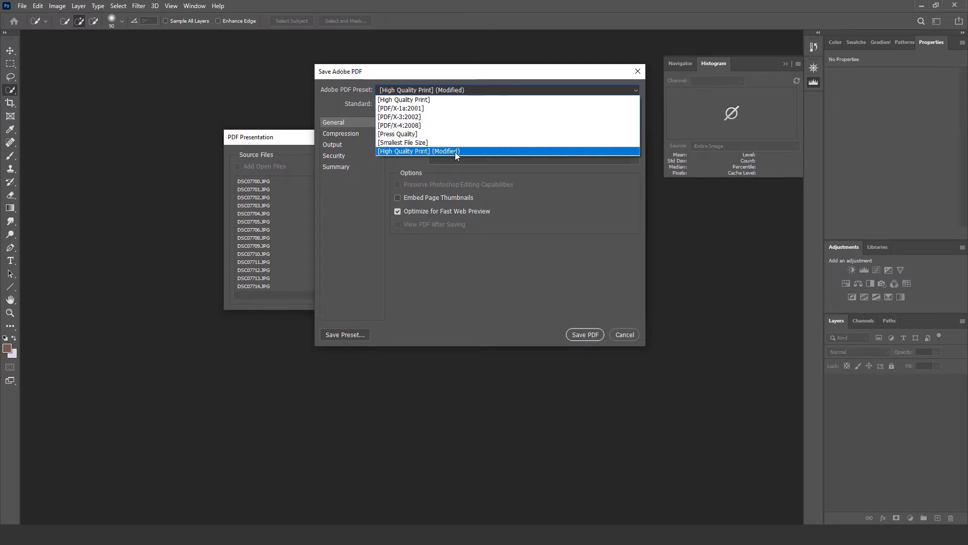
left_click(458, 151)
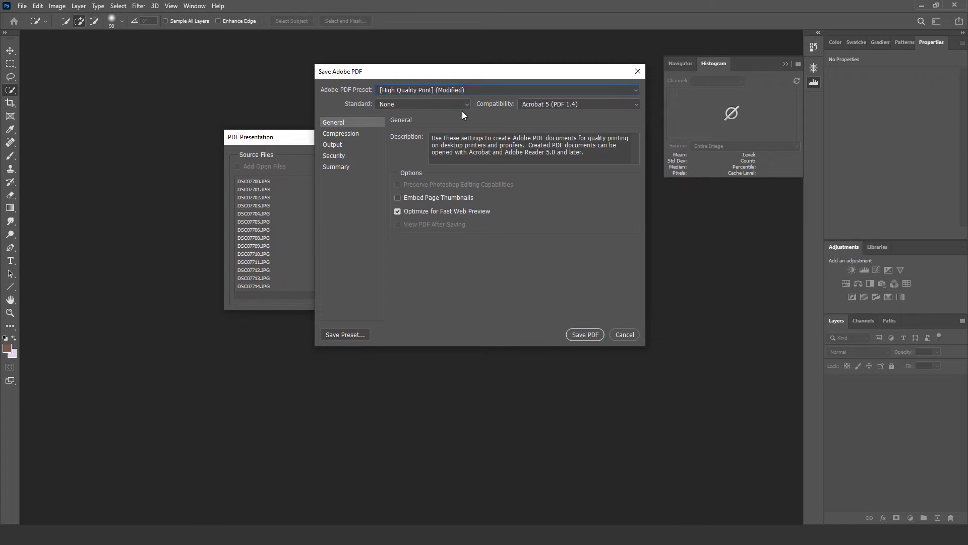
left_click(388, 104)
- In the Compression panel, keep JPEG compression and set Image Quality to Minimum
left_click(340, 134)
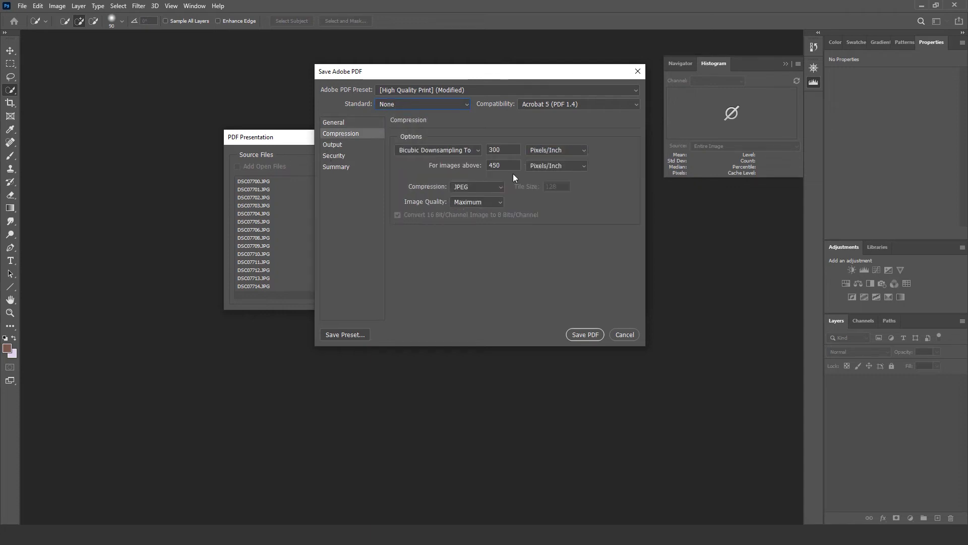
left_click(485, 189)
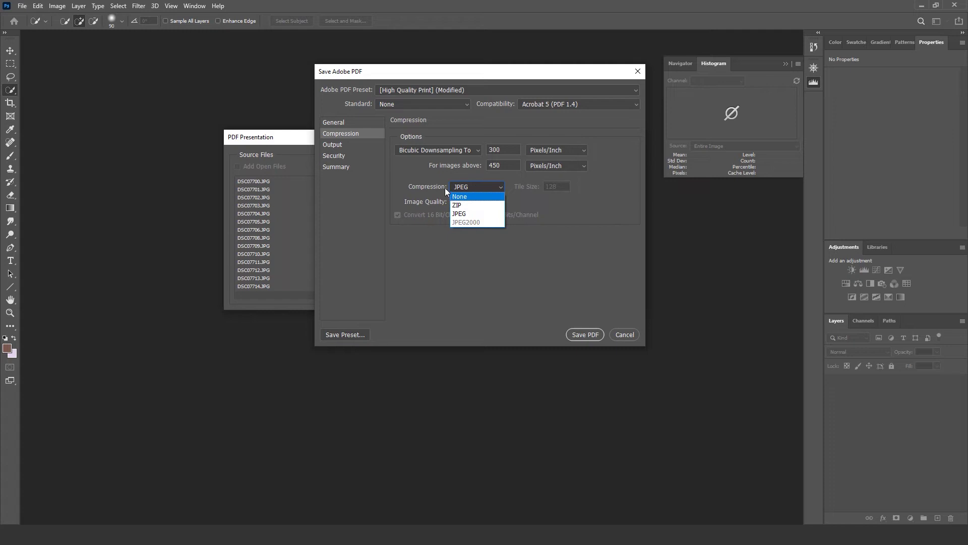
left_click(464, 189)
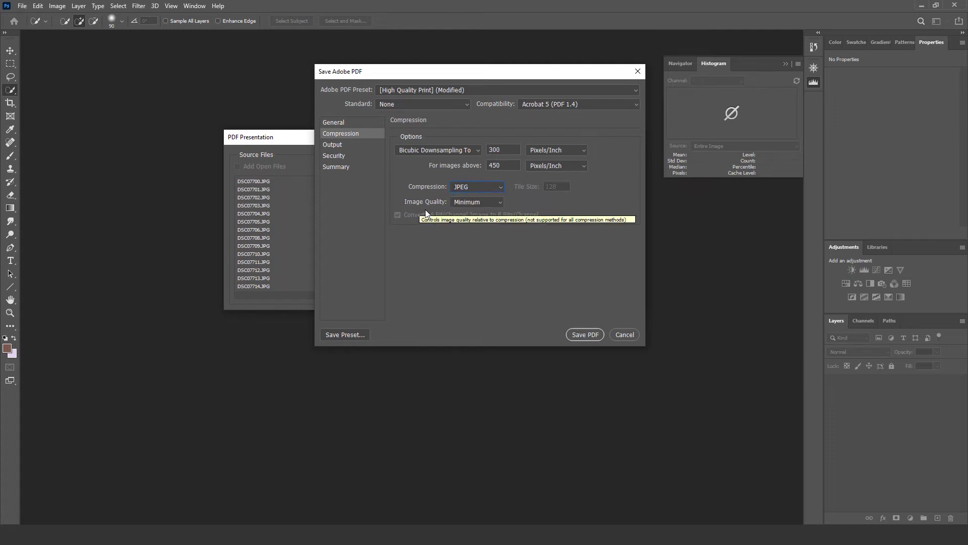
left_click(464, 203)
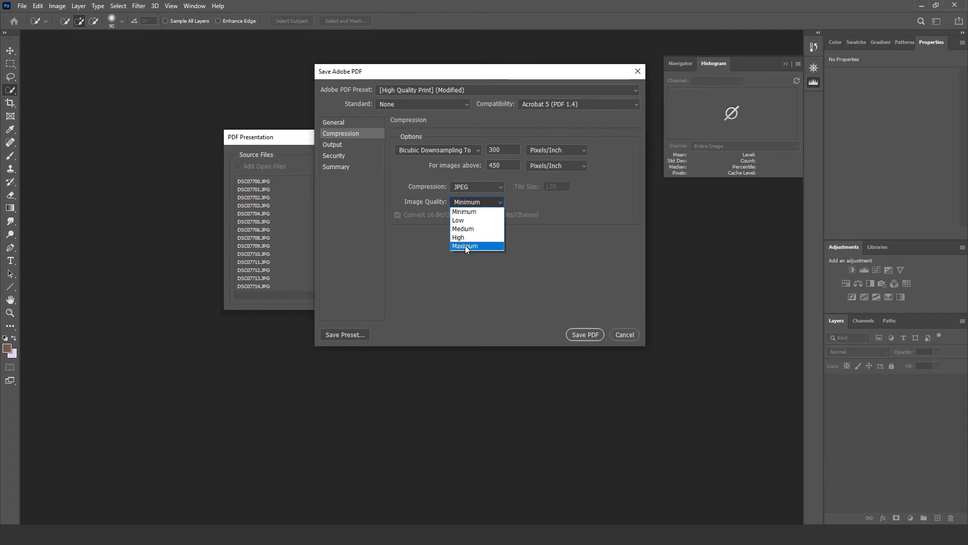
left_click(471, 212)
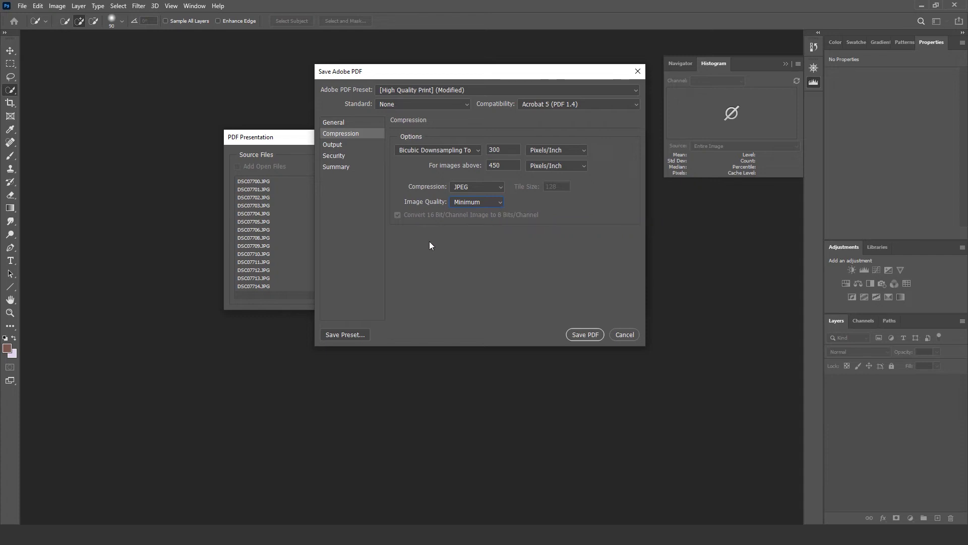
- Review the Output, Security, Summary, General and Compression panels, then save the PDF
left_click(333, 144)
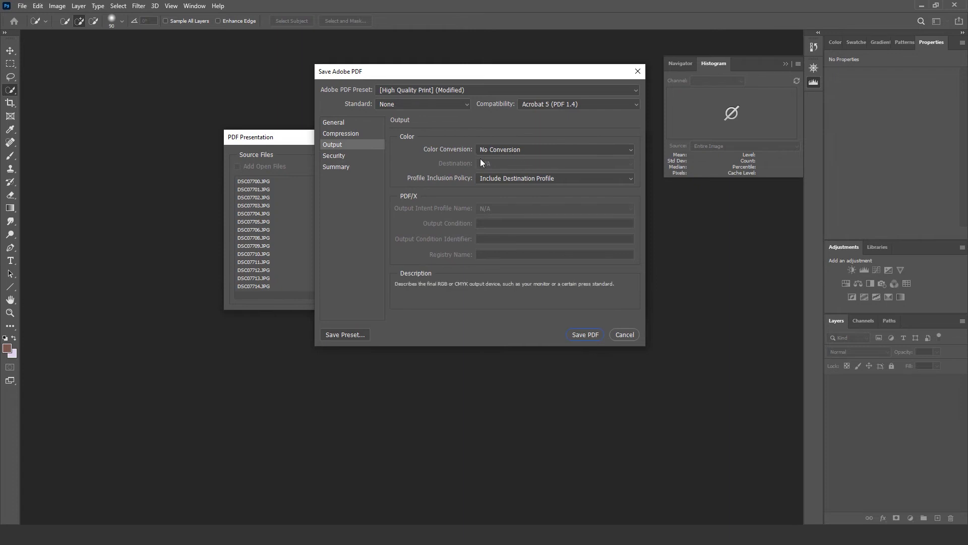
left_click(338, 157)
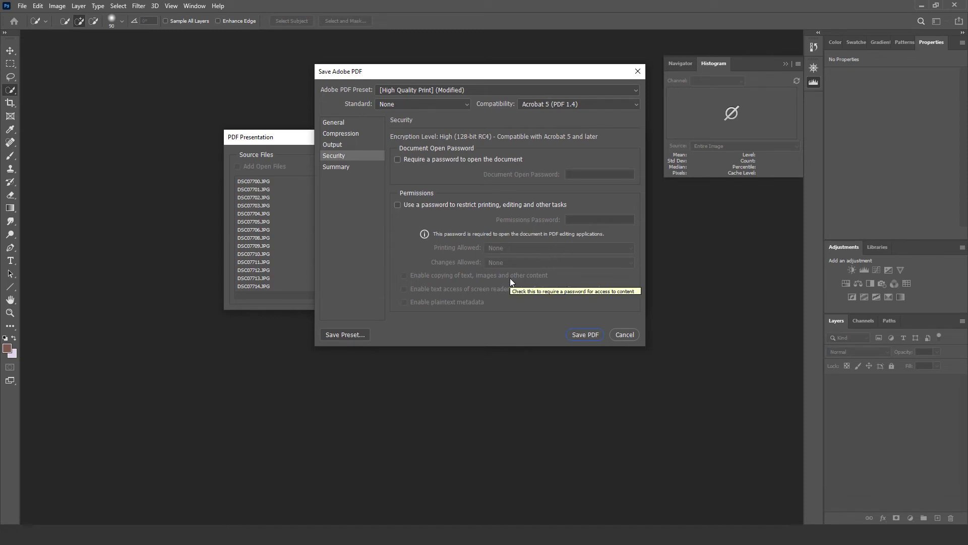
left_click(339, 169)
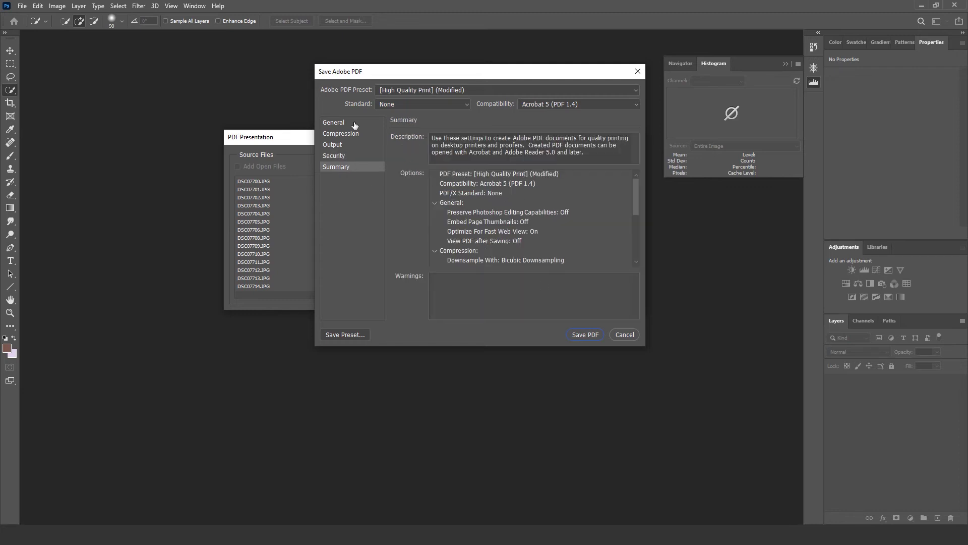
left_click(336, 146)
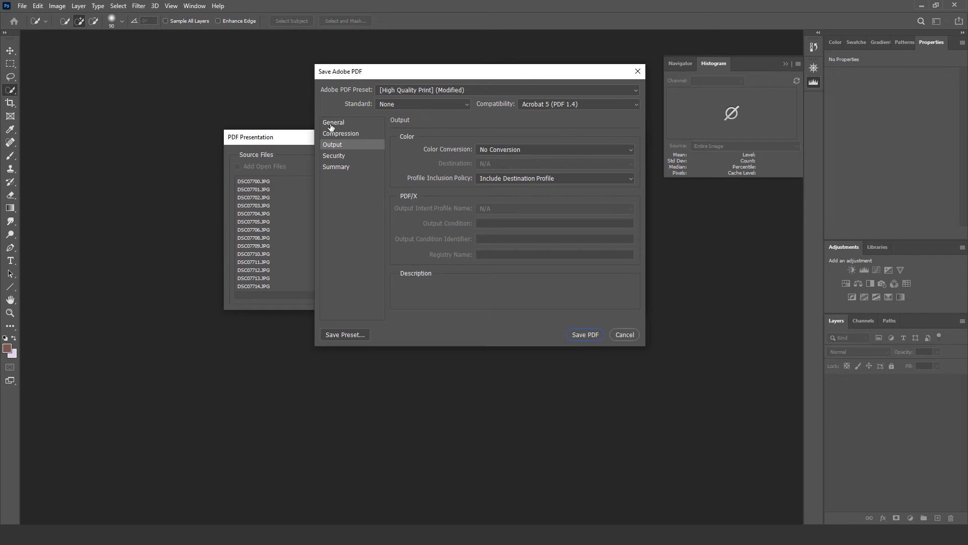
left_click(332, 126)
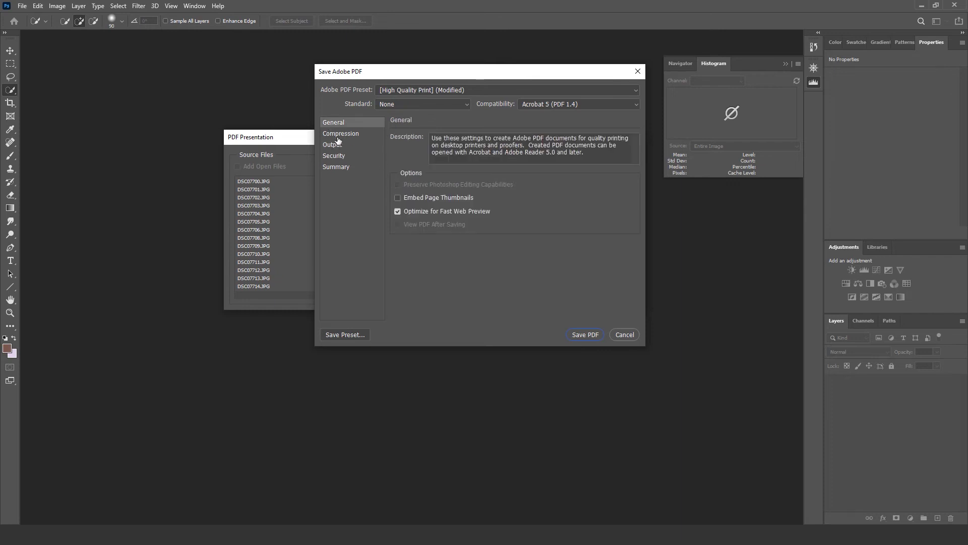
left_click(339, 134)
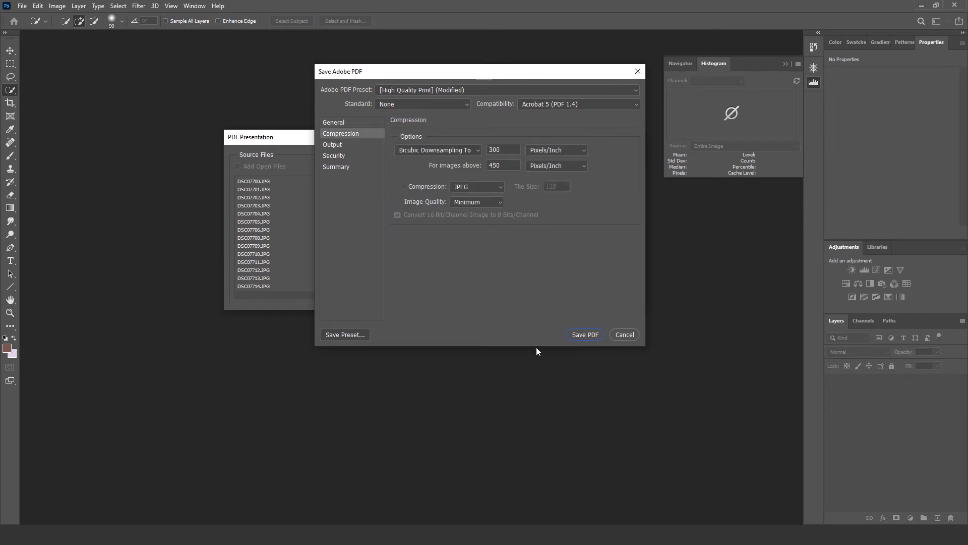
left_click(582, 334)
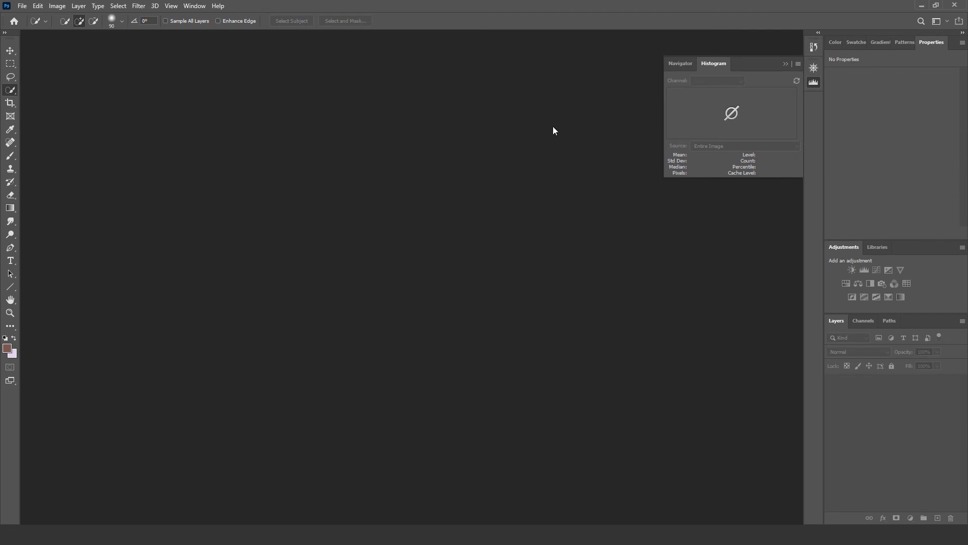
- Check photoshoot's Properties in the Desktop PDF folder, confirming a 39.1 MB Acrobat document
left_click(923, 6)
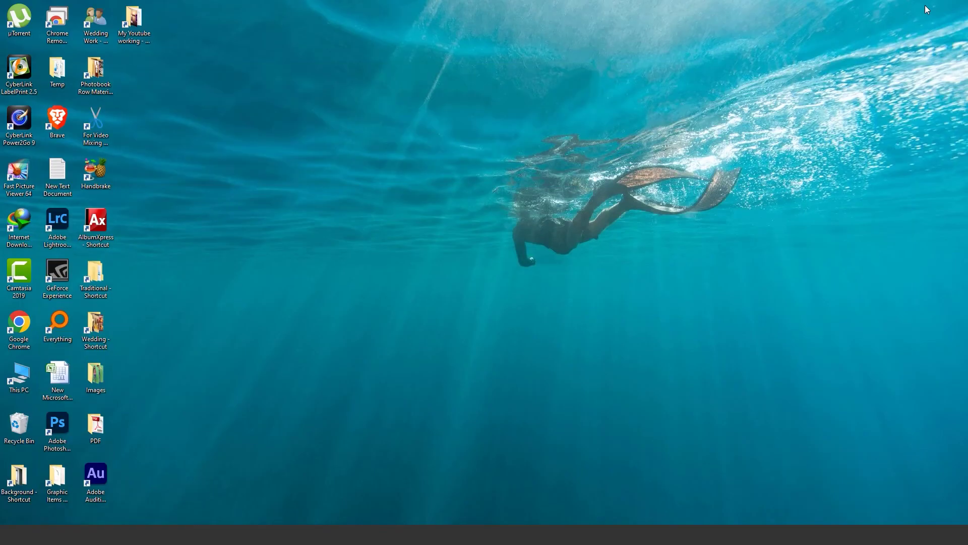
double_click(103, 437)
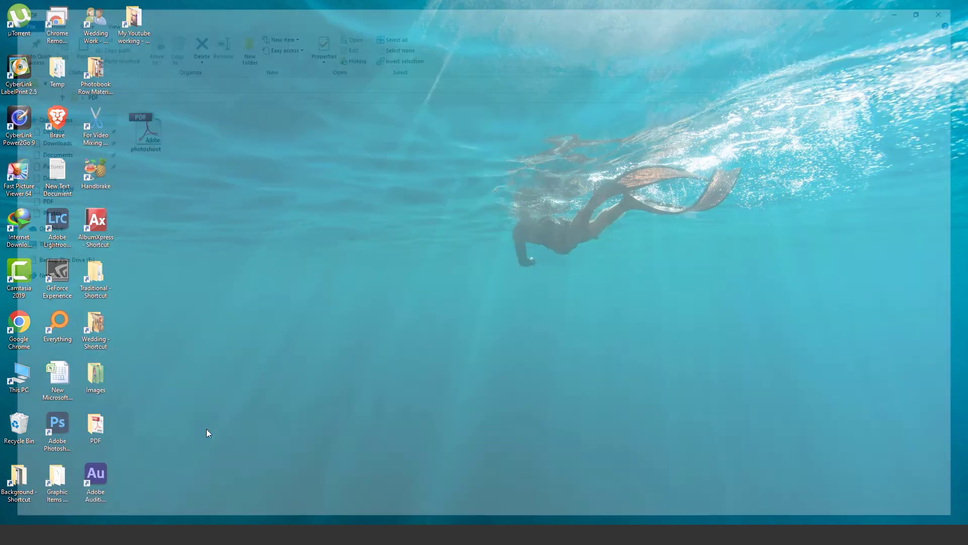
left_click(129, 129)
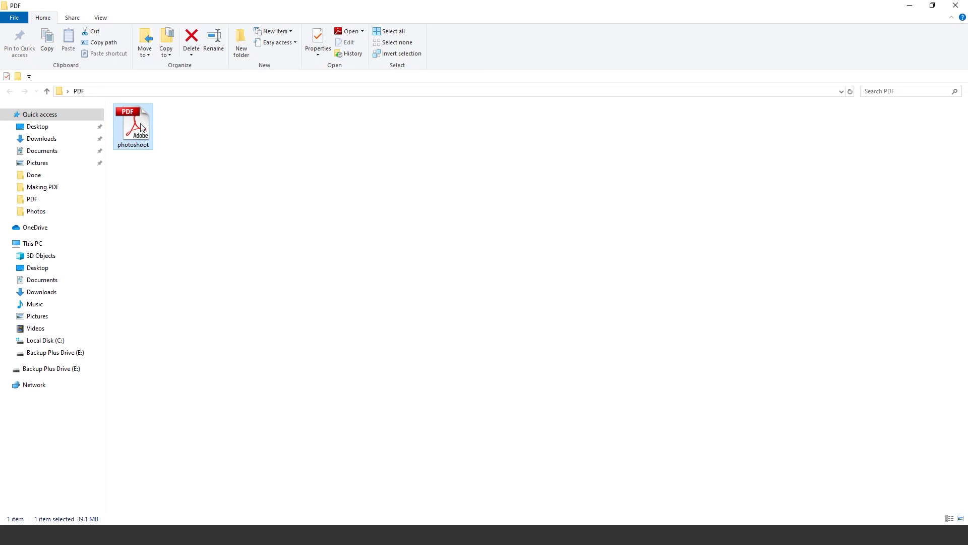
right_click(141, 127)
left_click(205, 362)
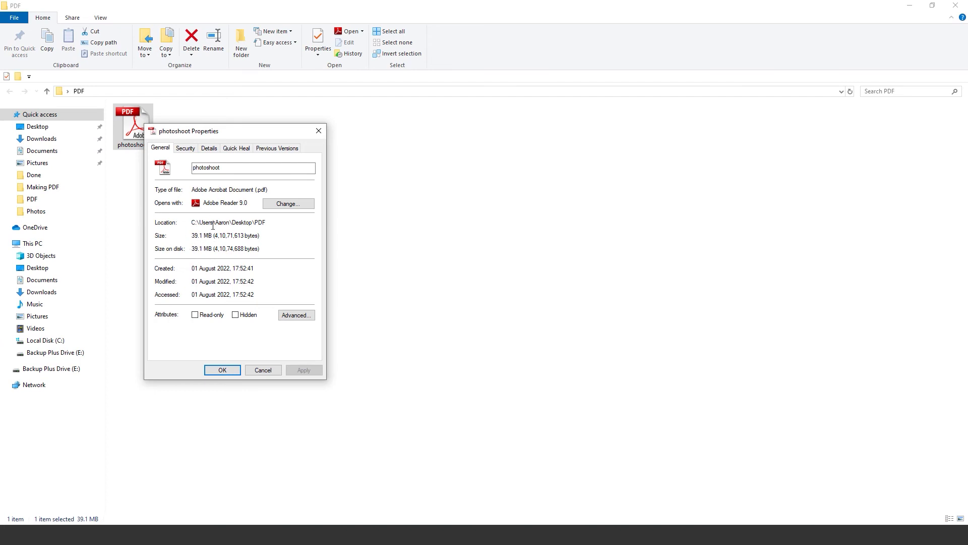
key("Escape")
- Open photoshoot.pdf in Adobe Reader, fit the page, and scroll down to page 15
double_click(138, 118)
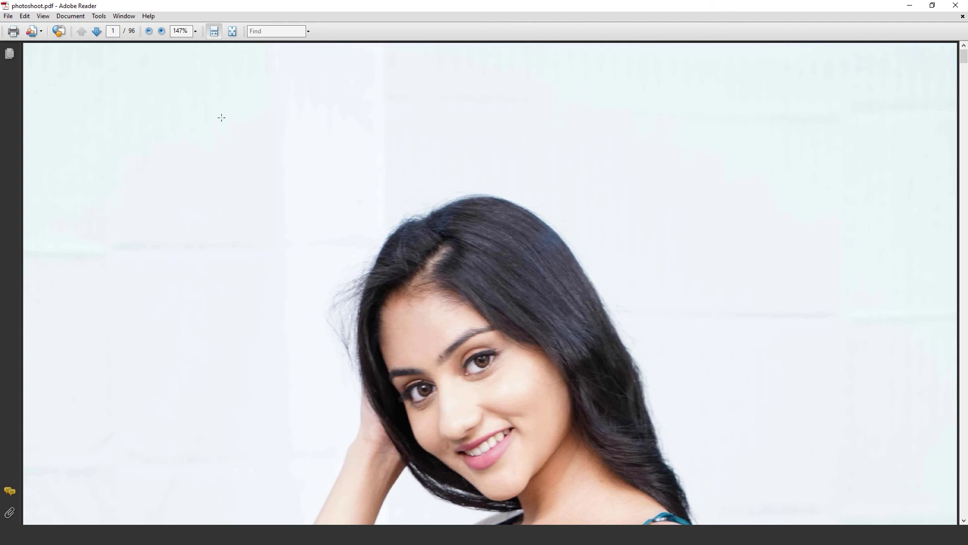
key("ctrl+0")
scroll(515, 187, "down", 3)
scroll(515, 188, "down", 3)
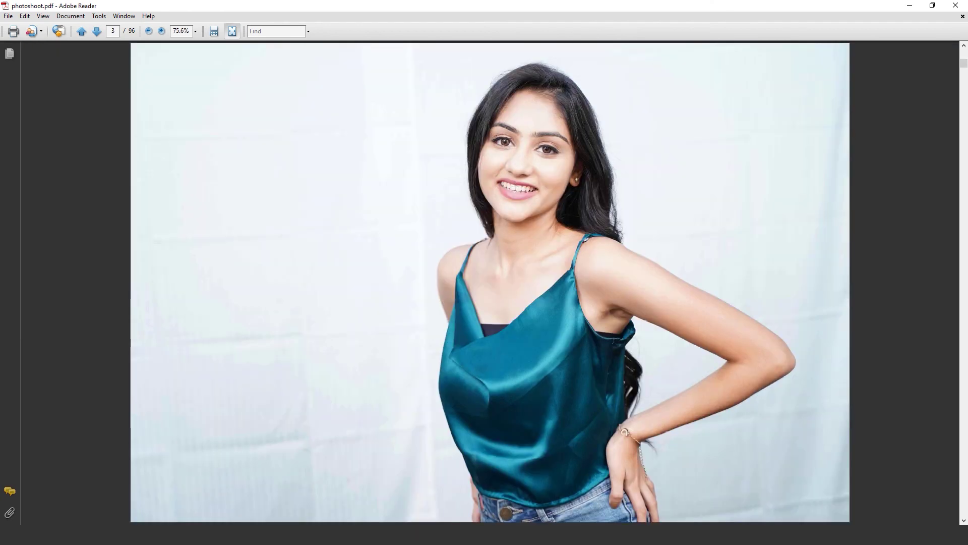
scroll(515, 187, "down", 3)
scroll(519, 175, "down", 3)
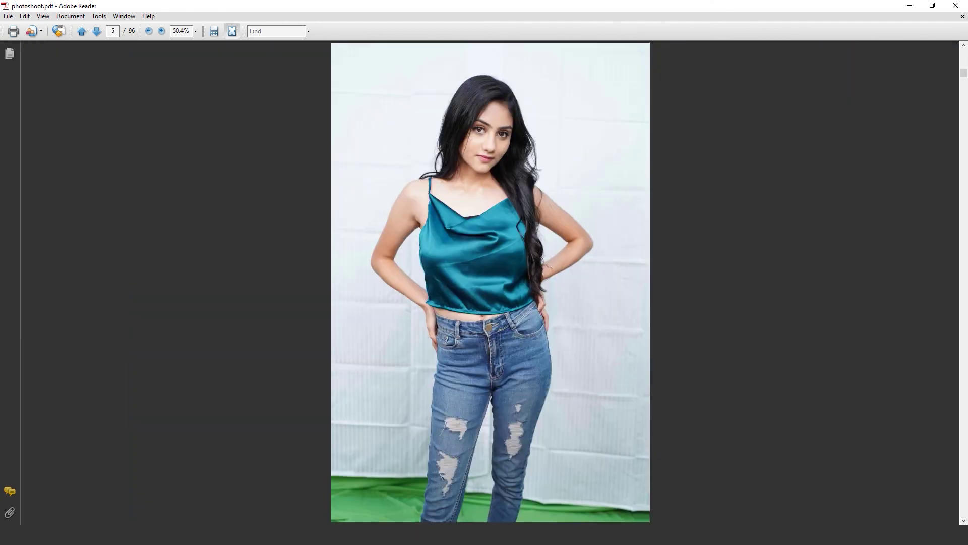
scroll(520, 175, "down", 6)
scroll(525, 182, "down", 3)
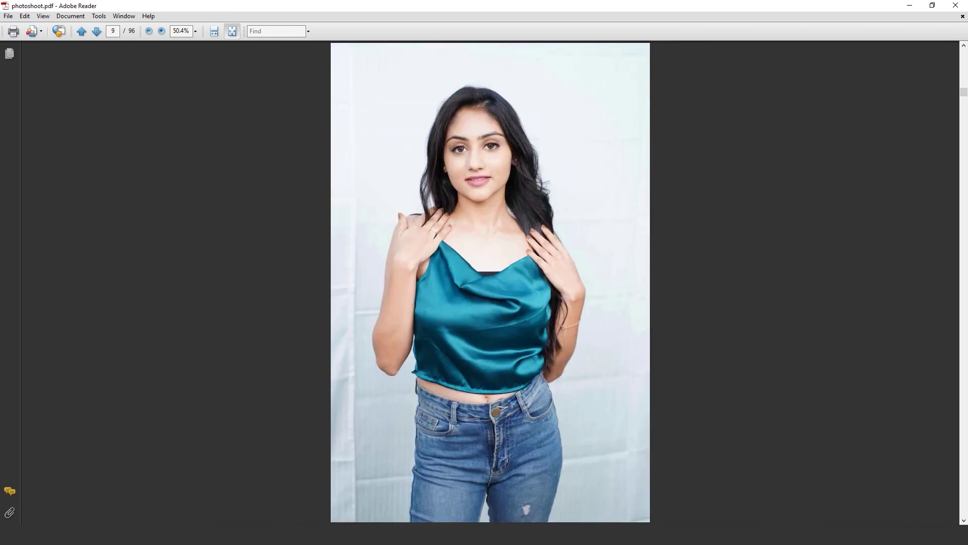
scroll(525, 182, "down", 3)
scroll(525, 182, "down", 3)
scroll(525, 182, "down", 3)
scroll(525, 182, "down", 3)
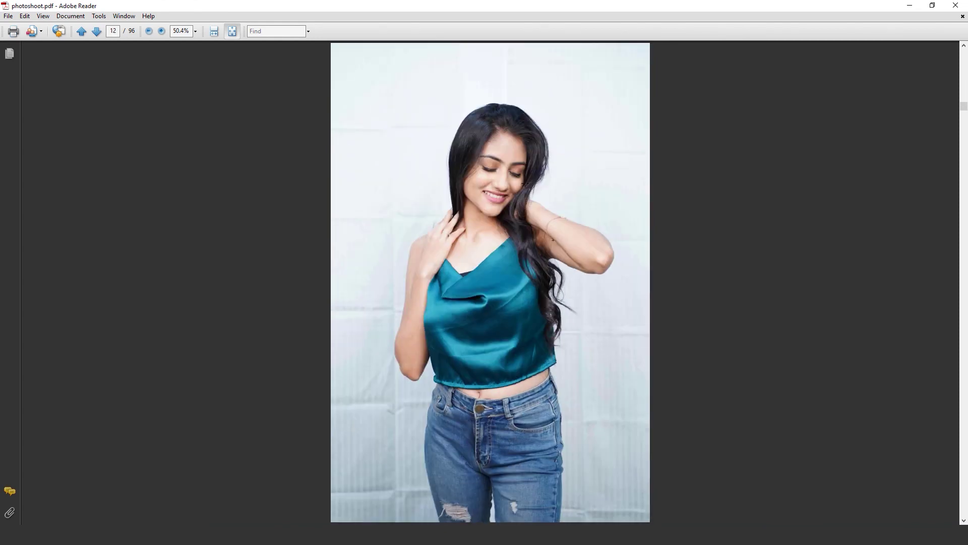
scroll(525, 182, "down", 3)
scroll(525, 182, "down", 3)
scroll(525, 182, "down", 3)
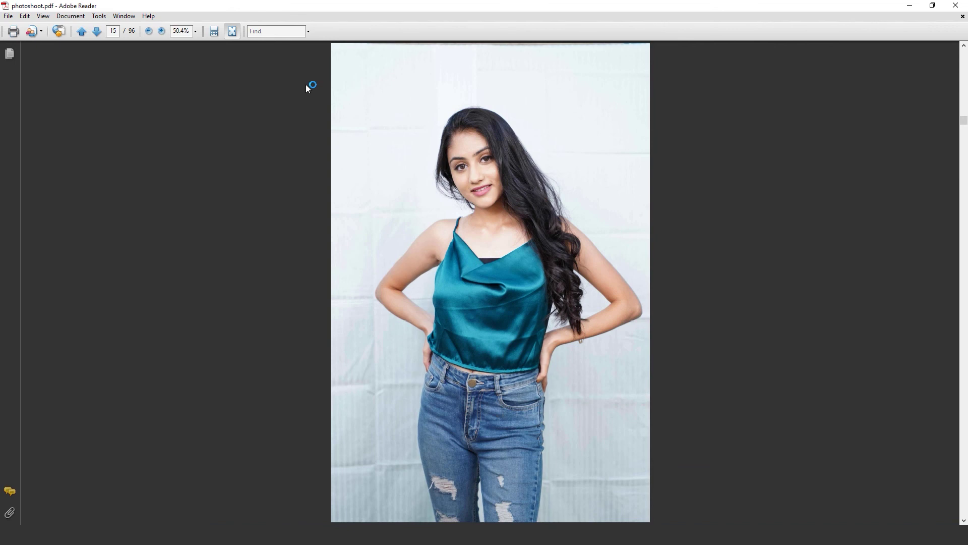
- Zoom in to 147% on the photo pages, then zoom back out to 75%
left_click(161, 31)
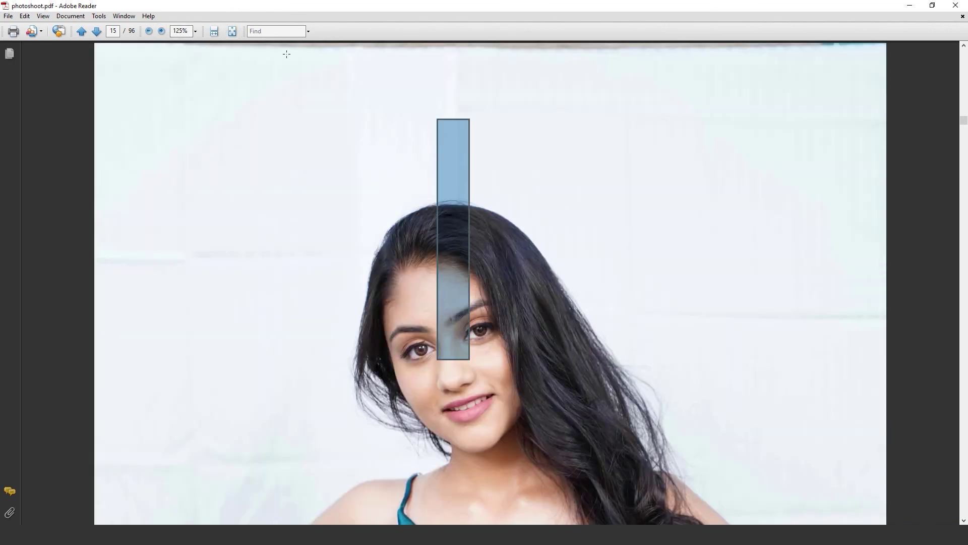
scroll(553, 318, "down", 3)
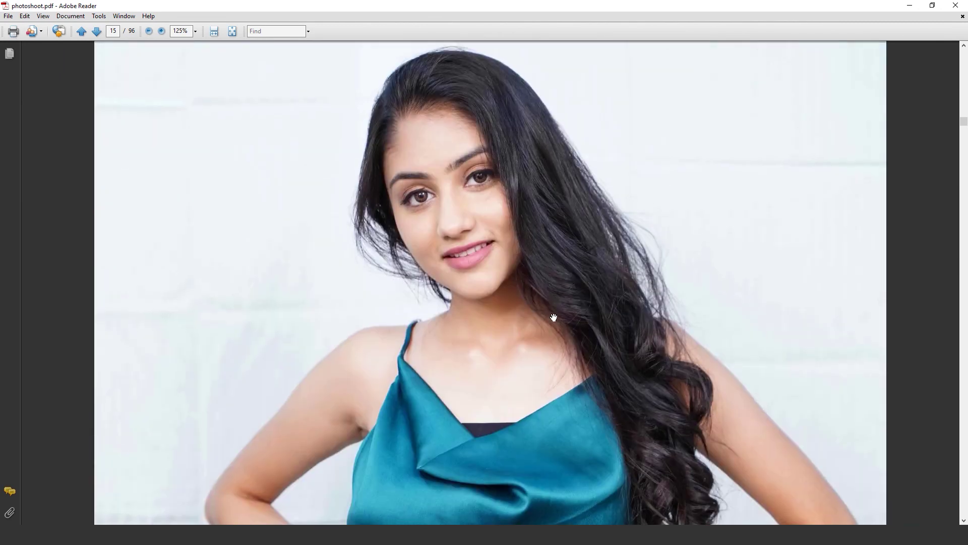
scroll(553, 318, "down", 3)
scroll(487, 358, "down", 3)
scroll(485, 366, "down", 5)
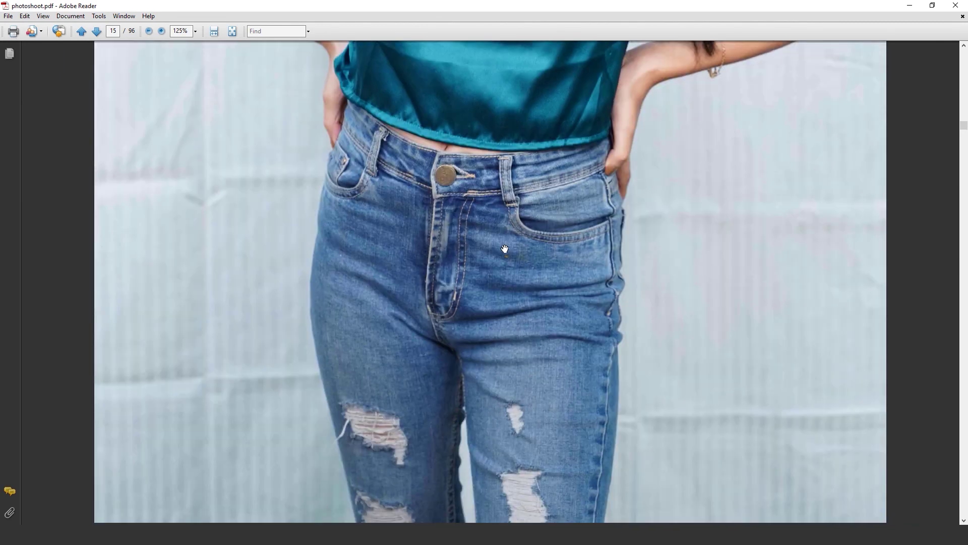
scroll(499, 226, "up", 5)
scroll(494, 201, "up", 6)
left_click(162, 32)
left_click(149, 32)
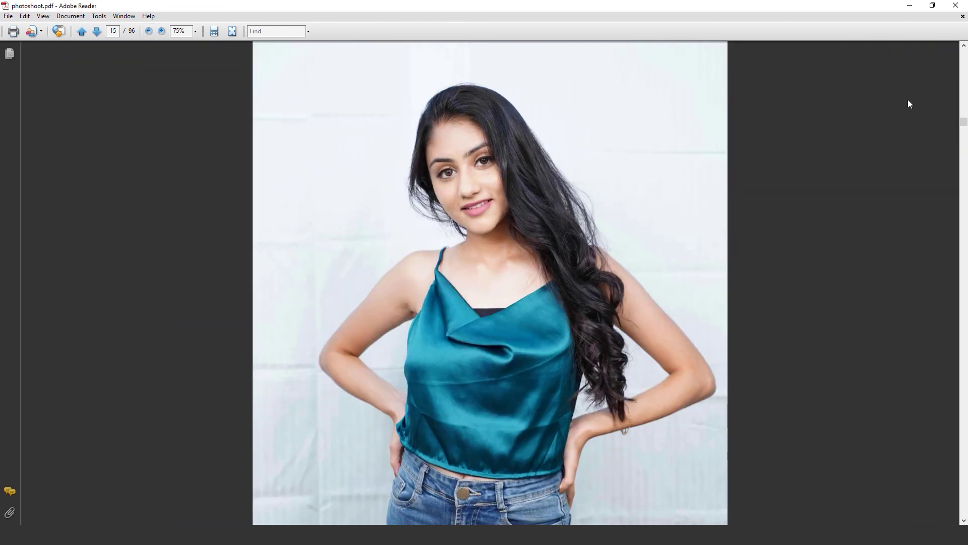
- Drag through the remaining pages to the end of the 96-page PDF and close Reader
left_click_drag(964, 121, 960, 320)
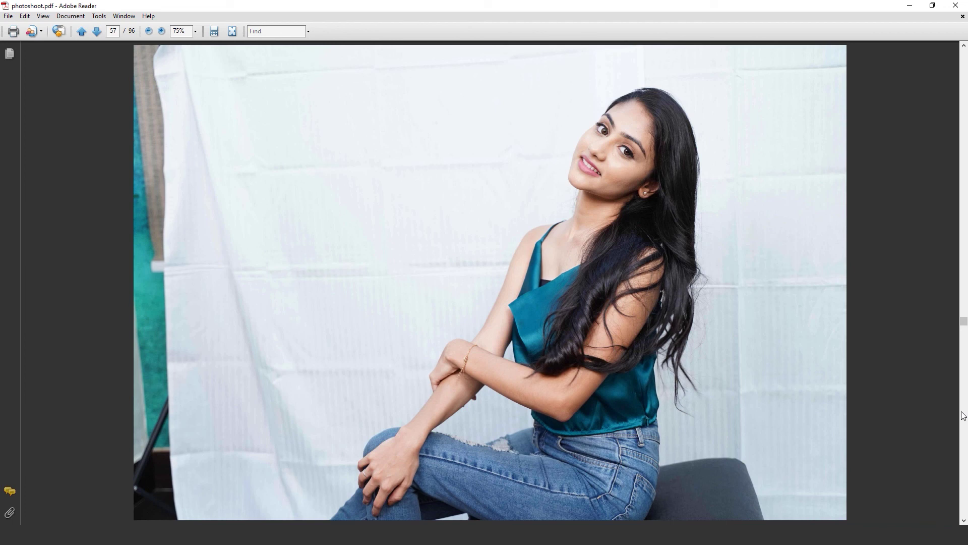
left_click_drag(963, 322, 961, 504)
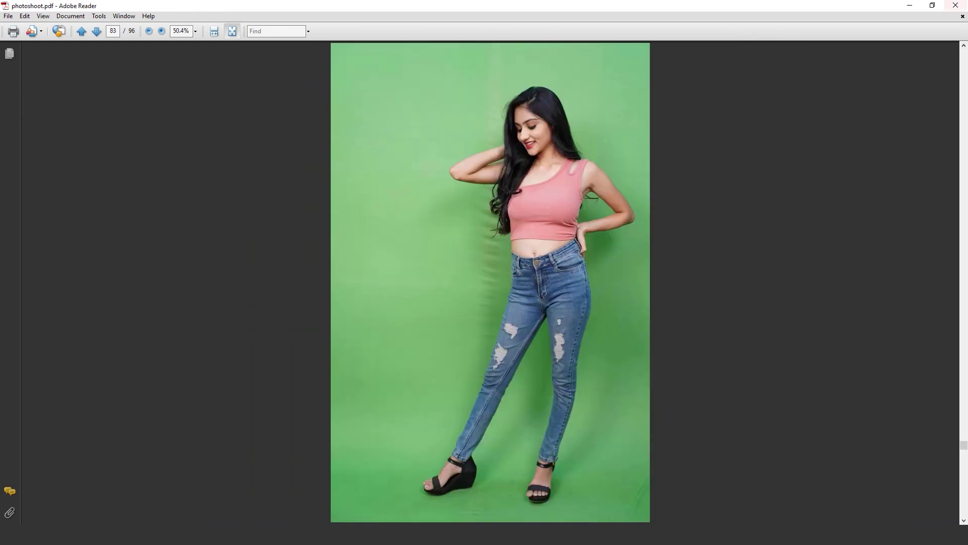
left_click(956, 7)
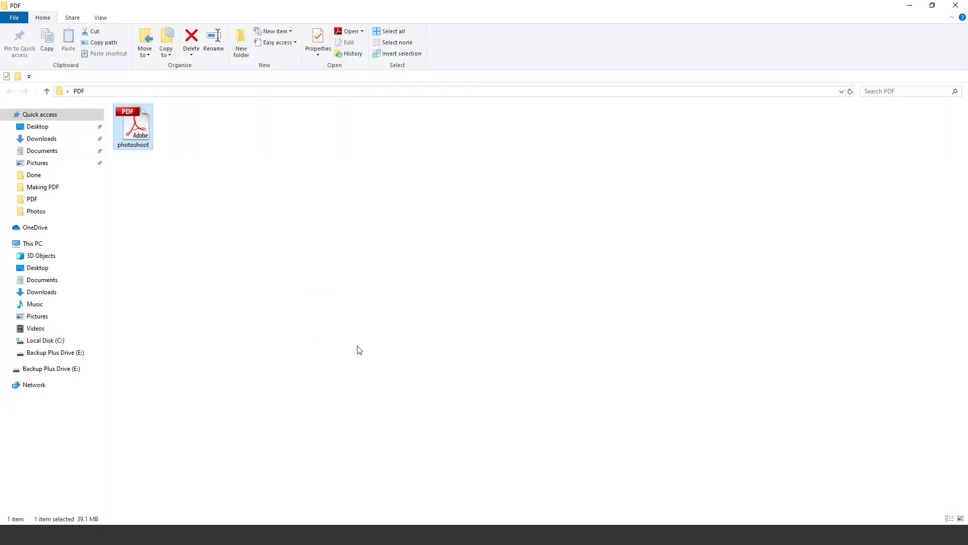